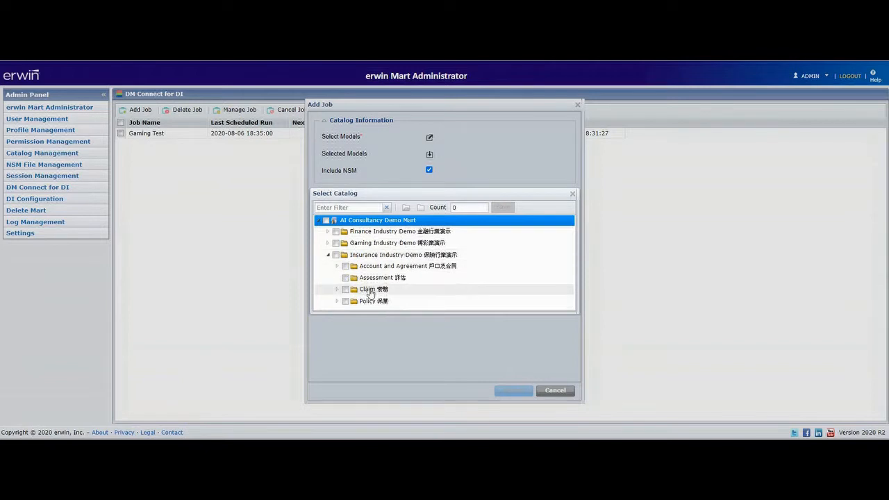
Select the Claim Domain Dev folder under Insurance Industry Demo > Claim as the job's models and save the catalog selection.
{"action": "left_click", "coordinate": [338, 289]}
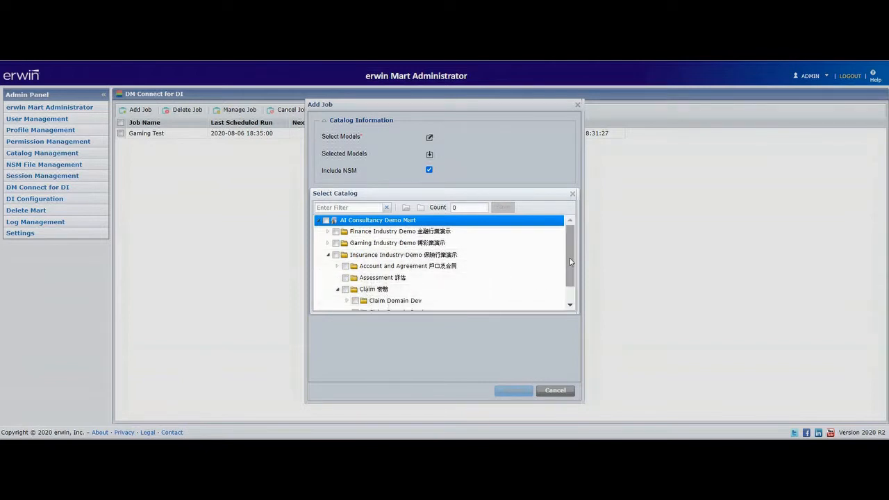
{"action": "scroll", "coordinate": [479, 288], "scroll_direction": "down", "scroll_amount": 1}
{"action": "left_click", "coordinate": [355, 281]}
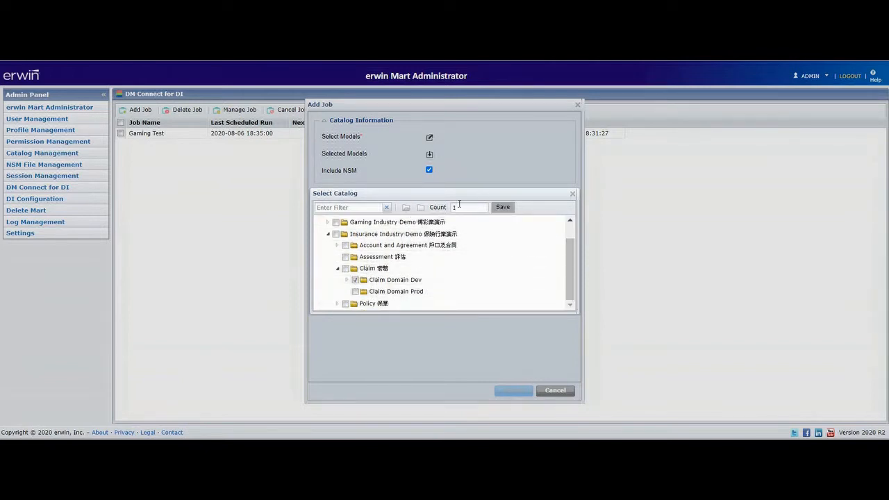
{"action": "left_click", "coordinate": [502, 207]}
Set the job's system name to Insurance Ind Demo and its environment name to %MOdel.
{"action": "left_click", "coordinate": [500, 208]}
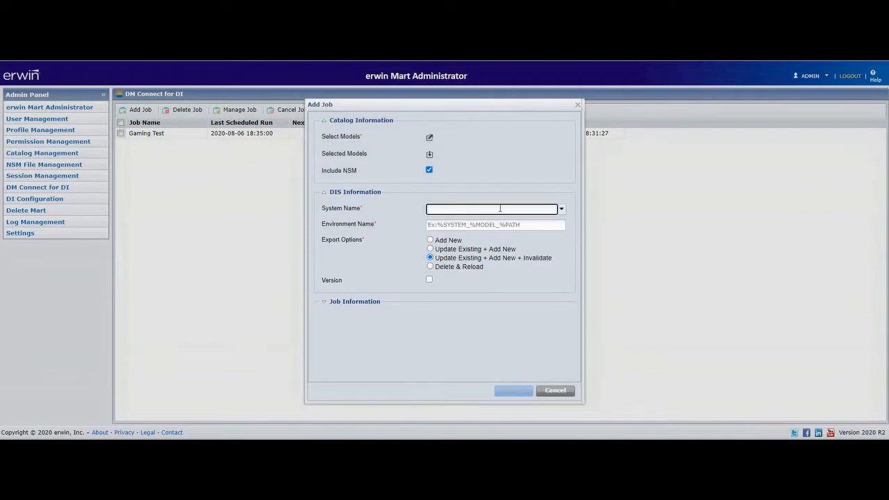
{"action": "left_click", "coordinate": [562, 209]}
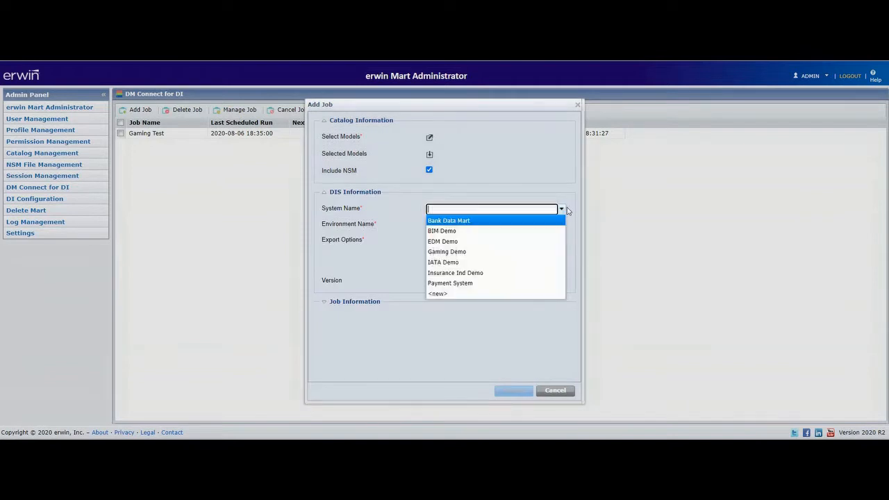
{"action": "left_click", "coordinate": [484, 275]}
{"action": "left_click", "coordinate": [497, 224]}
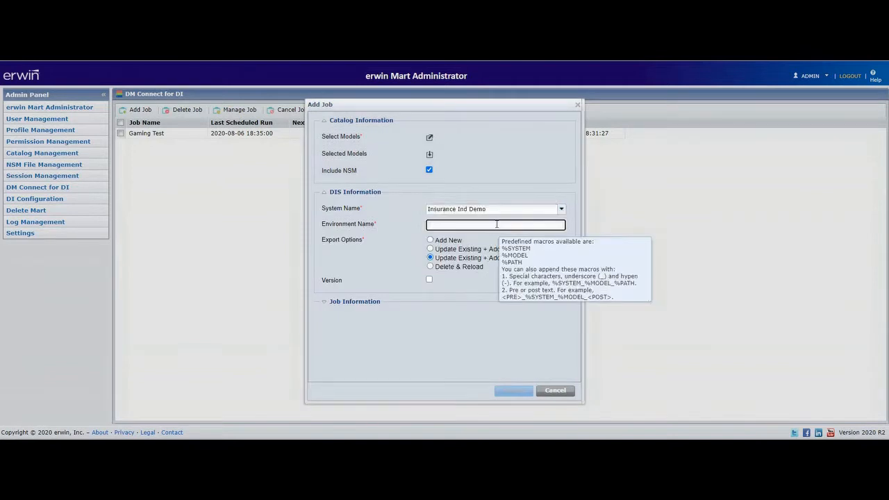
{"action": "type", "text": "%MOdel"}
Name the job INsurance in the job information, choose its scheduled date and submit the job.
{"action": "left_click", "coordinate": [330, 307]}
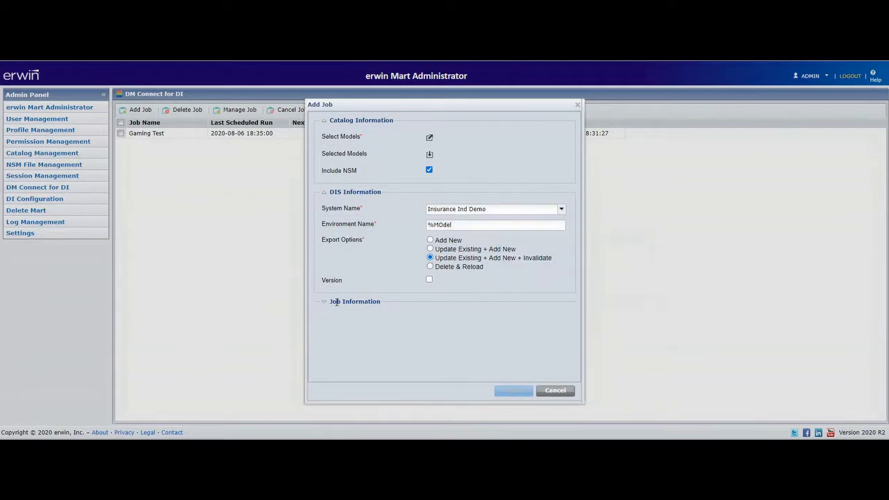
{"action": "left_click", "coordinate": [324, 303]}
{"action": "left_click", "coordinate": [478, 227]}
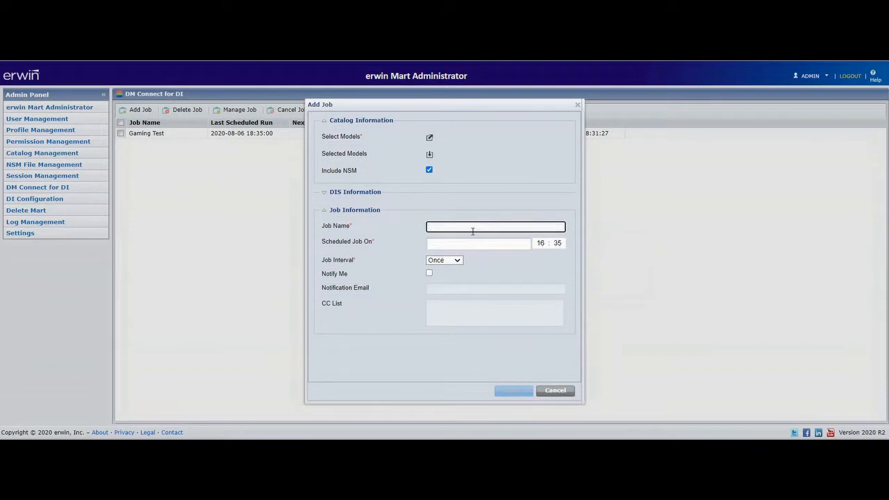
{"action": "type", "text": "INsurance"}
{"action": "left_click", "coordinate": [481, 243]}
{"action": "left_click", "coordinate": [504, 298]}
{"action": "left_click", "coordinate": [514, 390]}
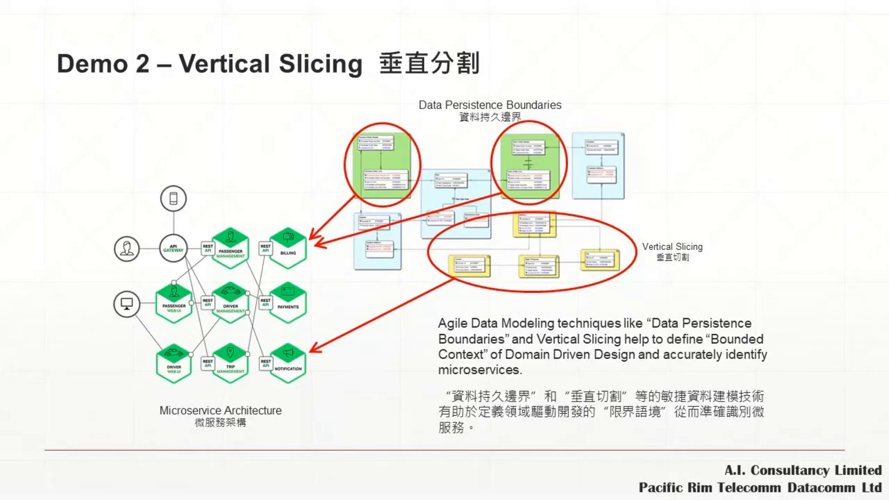
{"action": "key", "text": "Right"}
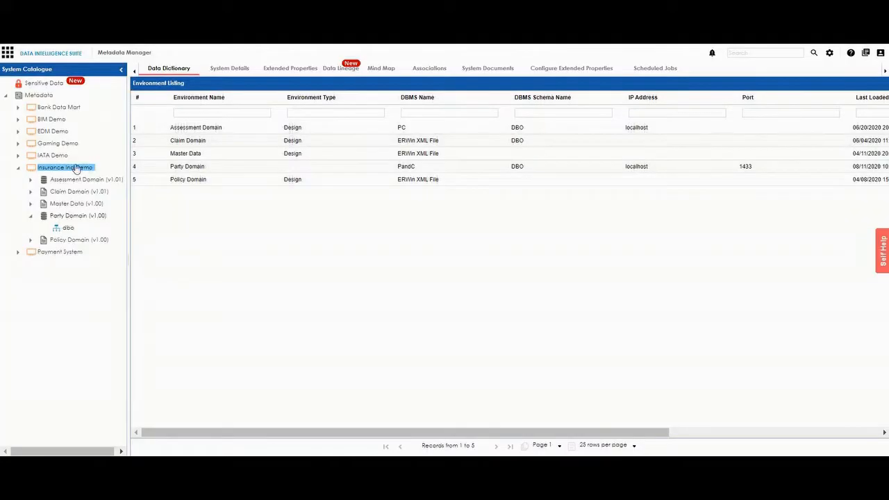
Review the connection configuration of the Party Domain environment under Insurance Ind Demo and close it without saving.
{"action": "left_click", "coordinate": [75, 217]}
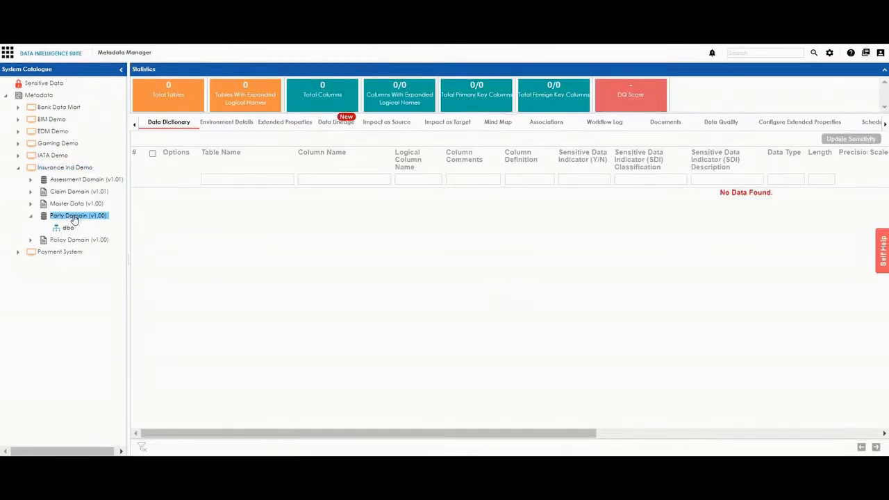
{"action": "right_click", "coordinate": [75, 216]}
{"action": "left_click", "coordinate": [144, 167]}
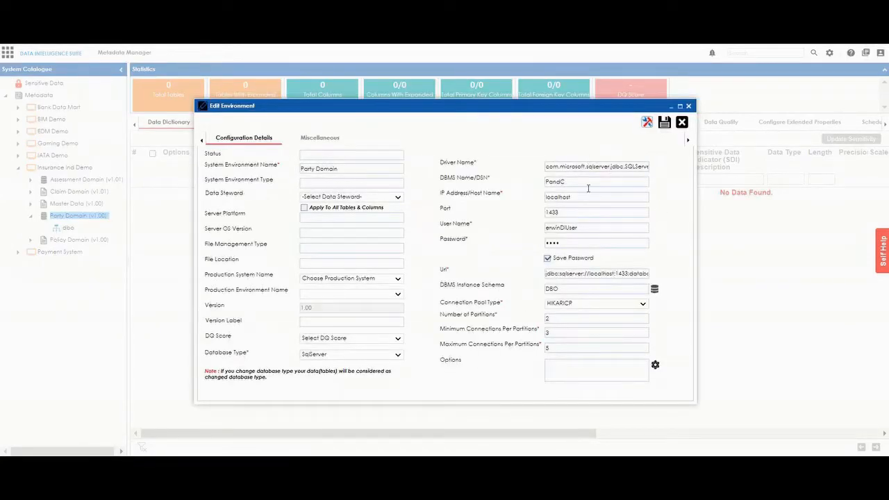
{"action": "left_click", "coordinate": [681, 122]}
Start a metadata scan of the Party Domain environment for DBO schema tables with the Add New import option.
{"action": "right_click", "coordinate": [72, 214]}
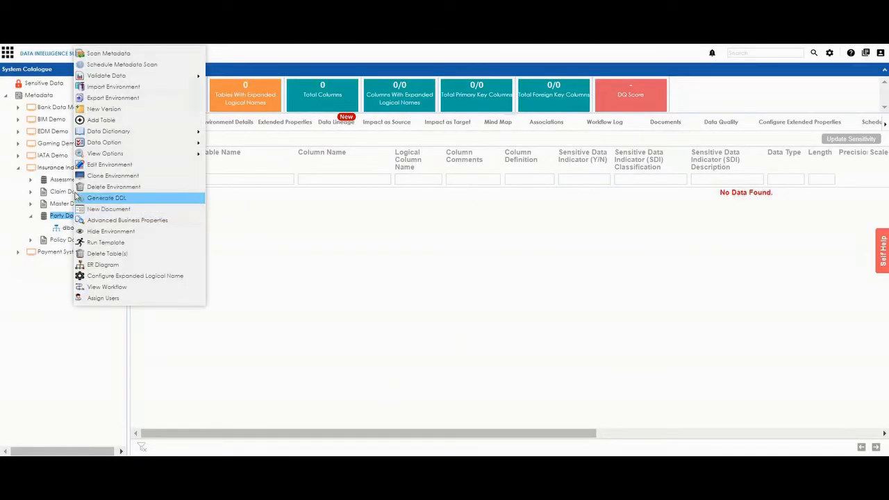
{"action": "left_click", "coordinate": [102, 54]}
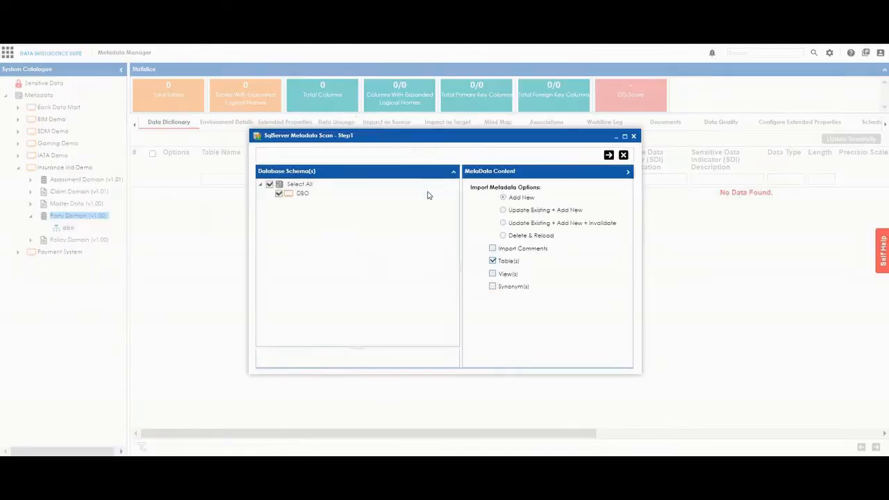
{"action": "left_click", "coordinate": [609, 155]}
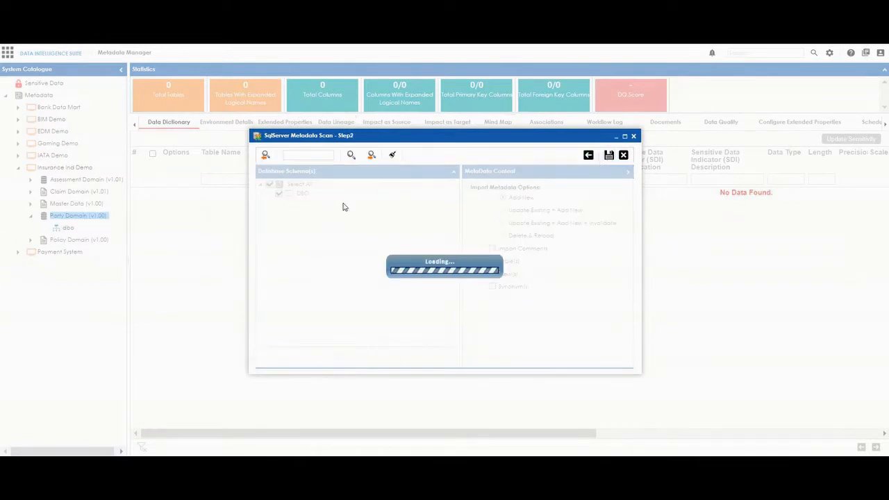
Expand the dbo table groups [1 - 50], [51 - 100] and [101 - 150] in the metadata scan.
{"action": "left_click", "coordinate": [269, 180]}
{"action": "left_click", "coordinate": [279, 188]}
{"action": "left_click", "coordinate": [287, 198]}
{"action": "scroll", "coordinate": [307, 228], "scroll_direction": "down", "scroll_amount": 5}
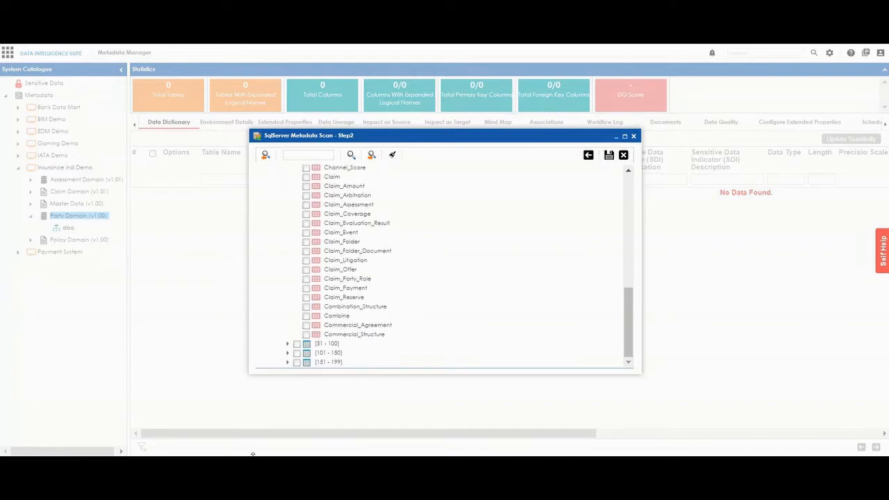
{"action": "left_click", "coordinate": [287, 344]}
{"action": "scroll", "coordinate": [289, 357], "scroll_direction": "down", "scroll_amount": 10}
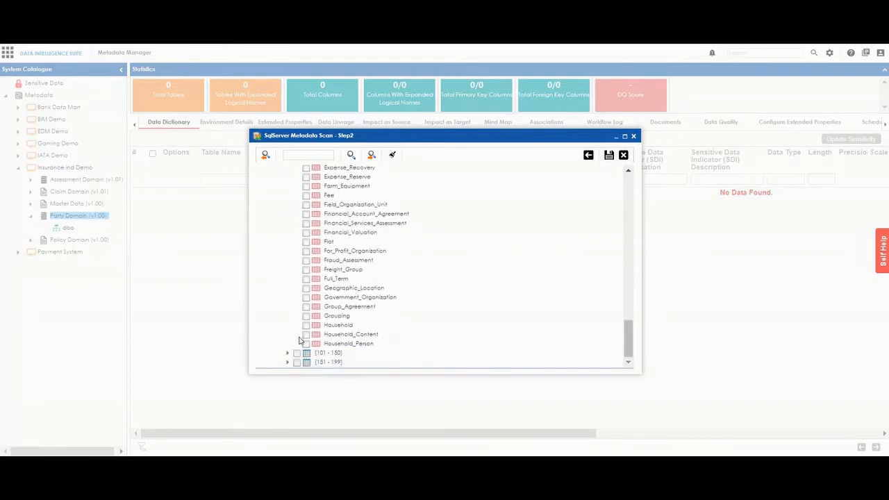
{"action": "left_click", "coordinate": [288, 355]}
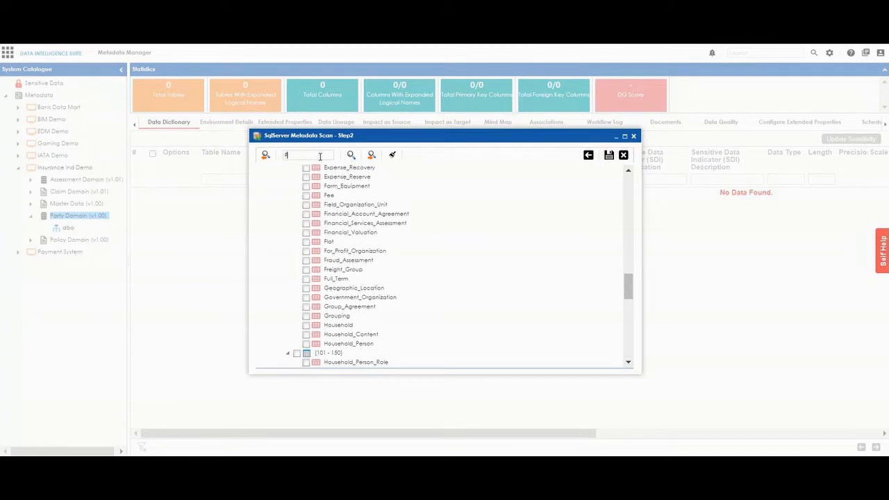
Search the scan tree for "Party" and include Account_Party_Role, Agreement_Party_Role, Arbitration_Party_Role and Assesment_Party_Role.
{"action": "left_click", "coordinate": [320, 157]}
{"action": "type", "text": "Party"}
{"action": "left_click", "coordinate": [372, 155]}
{"action": "left_click", "coordinate": [372, 156]}
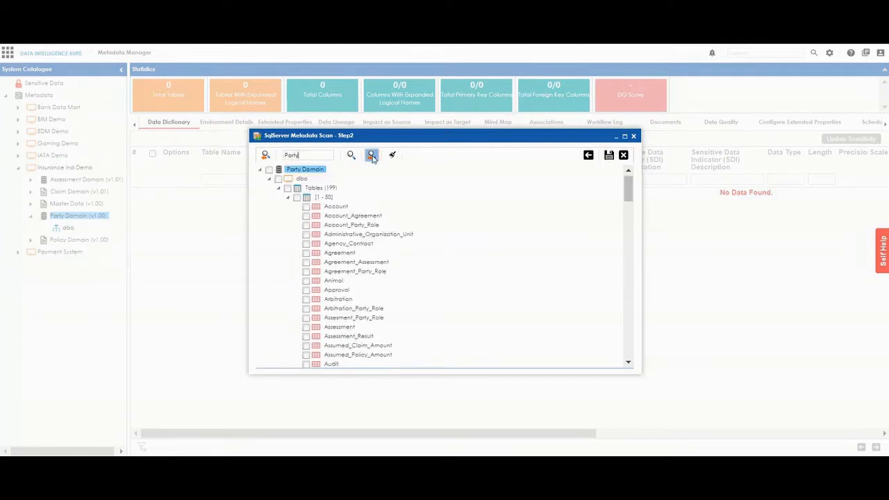
{"action": "left_click", "coordinate": [372, 156]}
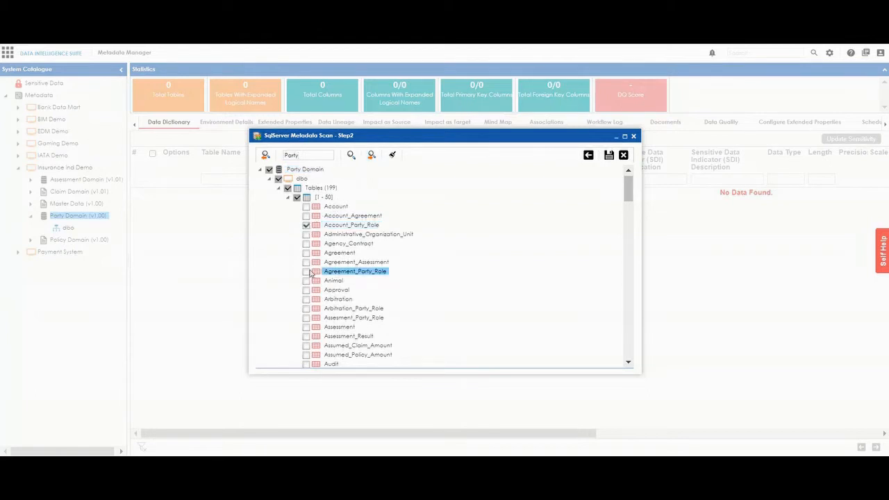
{"action": "left_click", "coordinate": [370, 155]}
{"action": "left_click", "coordinate": [306, 308]}
{"action": "left_click", "coordinate": [371, 156]}
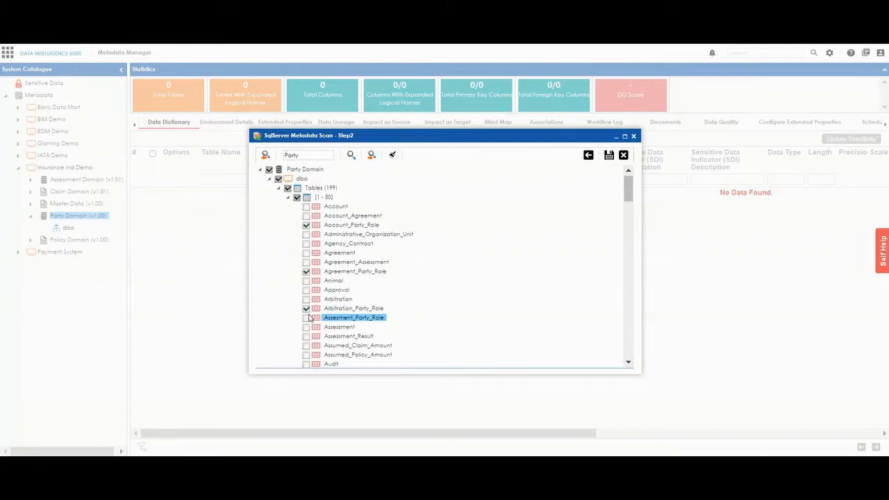
{"action": "left_click", "coordinate": [306, 317]}
Find the next "Party" matches and include Claim_Party_Role, Insurable_Object_Party_Role and Legal_Jurisdiction_Party_Identity in the scan.
{"action": "left_click", "coordinate": [370, 159]}
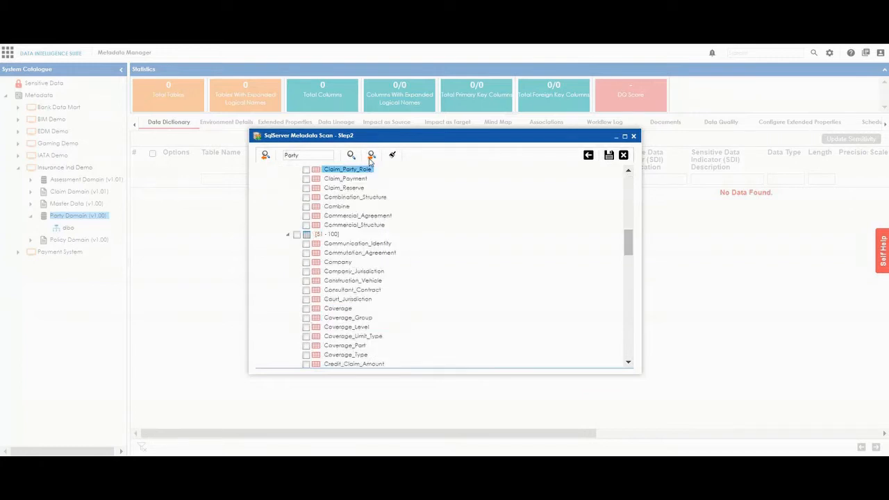
{"action": "left_click", "coordinate": [306, 170]}
{"action": "left_click", "coordinate": [372, 156]}
{"action": "left_click", "coordinate": [306, 170]}
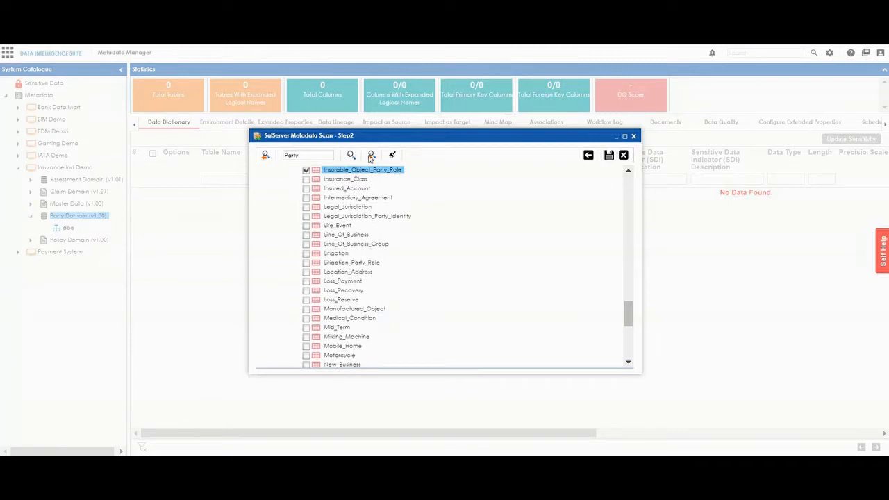
{"action": "left_click", "coordinate": [372, 156]}
{"action": "left_click", "coordinate": [307, 216]}
Include Litigation_Party_Role and the tables from Party through Person_Profession, then run the scan and view the imported dbo schema.
{"action": "left_click", "coordinate": [371, 157]}
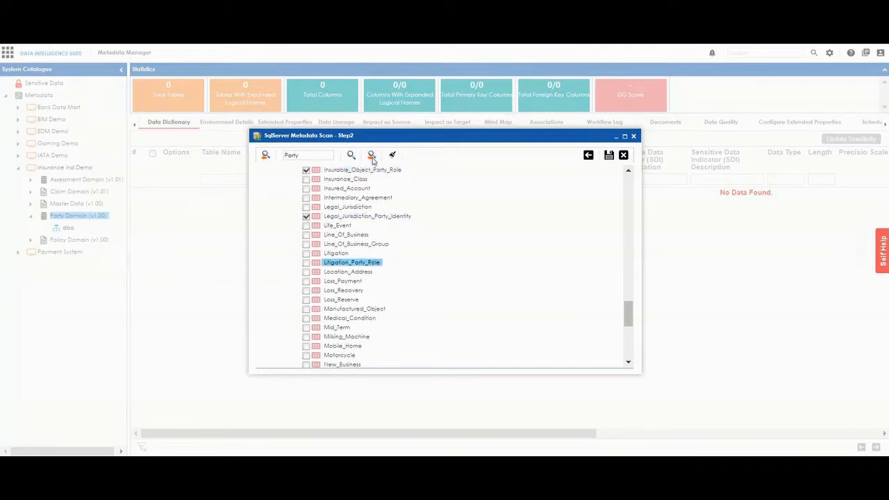
{"action": "scroll", "coordinate": [327, 246], "scroll_direction": "down", "scroll_amount": 10}
{"action": "left_click", "coordinate": [609, 157]}
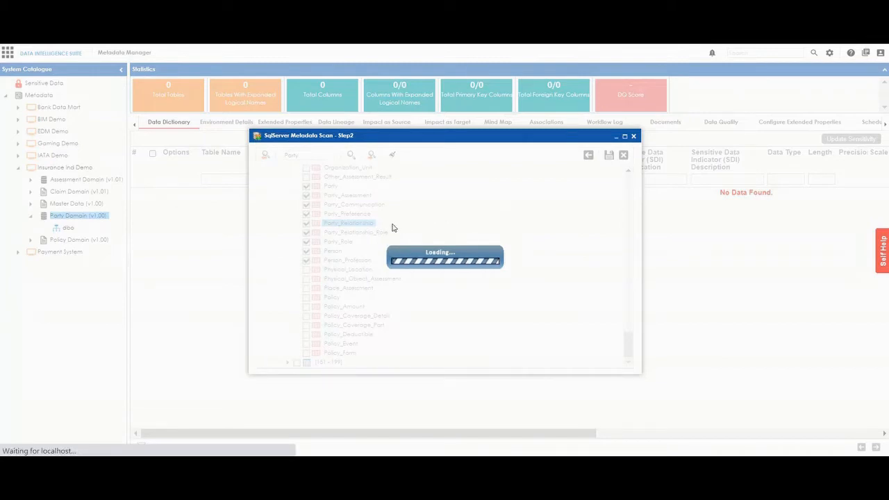
{"action": "left_click", "coordinate": [64, 228]}
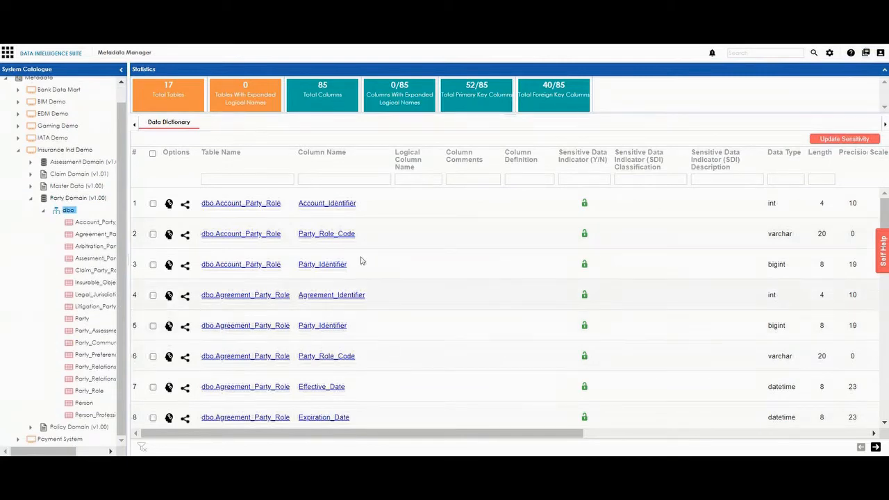
Assign the user with the ID "Data Architect" to the Party Domain environment and save the assignment.
{"action": "right_click", "coordinate": [75, 198]}
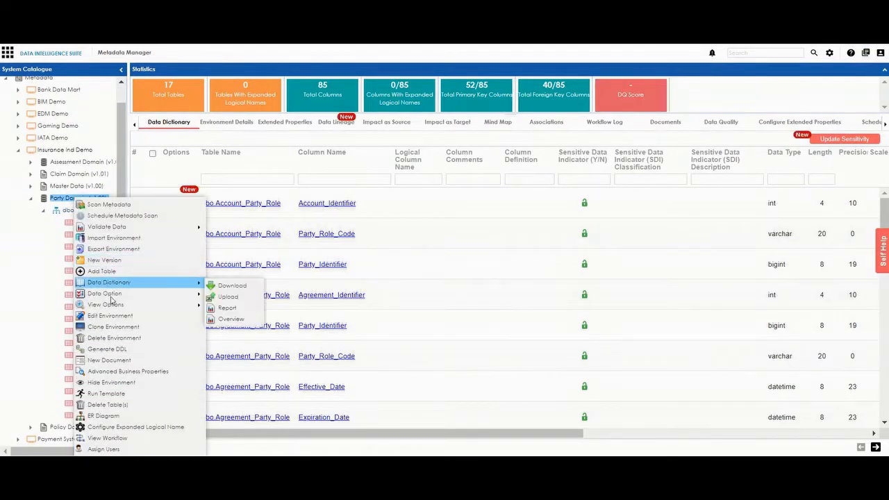
{"action": "left_click", "coordinate": [104, 448]}
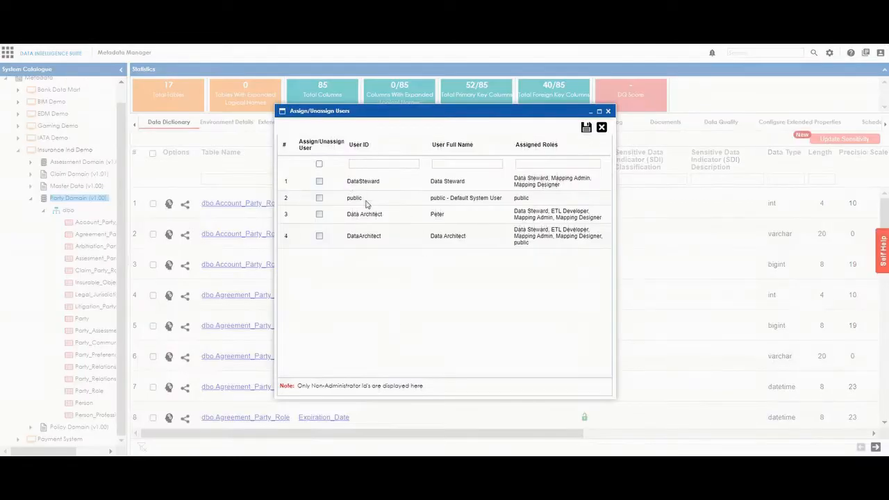
{"action": "left_click", "coordinate": [319, 215]}
{"action": "left_click", "coordinate": [570, 214]}
{"action": "left_click", "coordinate": [586, 128]}
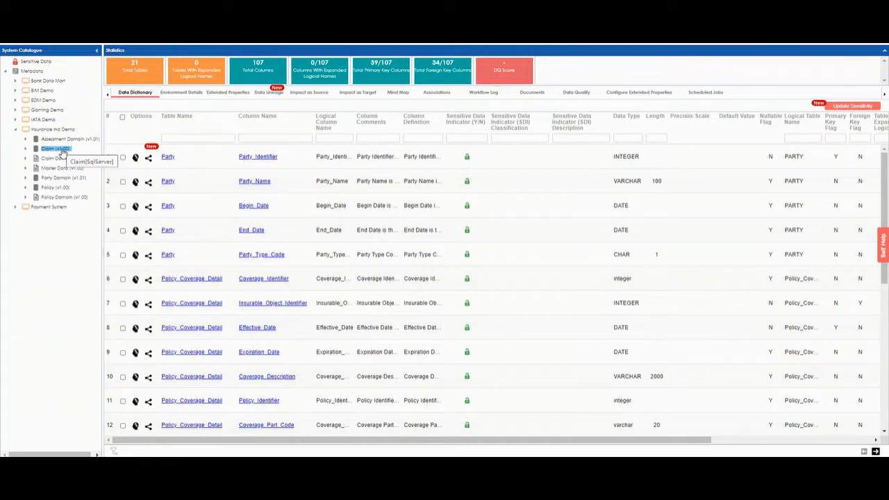
Generate DDL for the Claim (v1.00) environment with Sql Server as the target database and look over the script.
{"action": "right_click", "coordinate": [62, 151]}
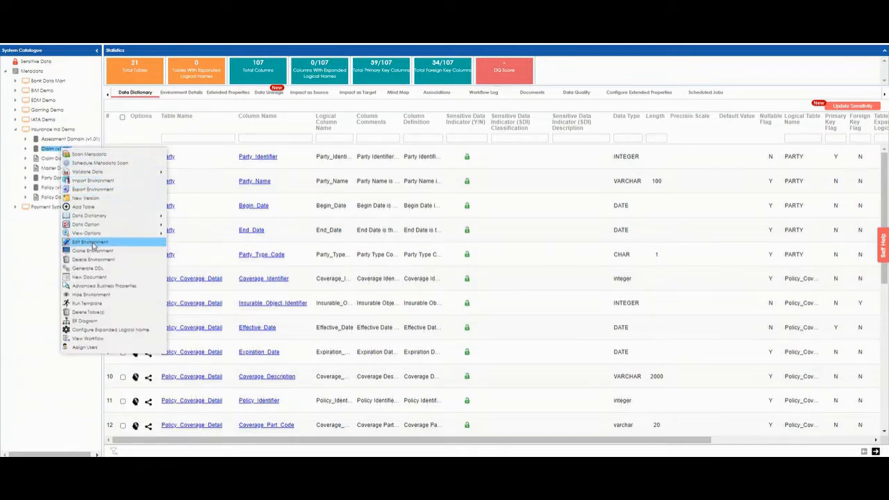
{"action": "left_click", "coordinate": [108, 273]}
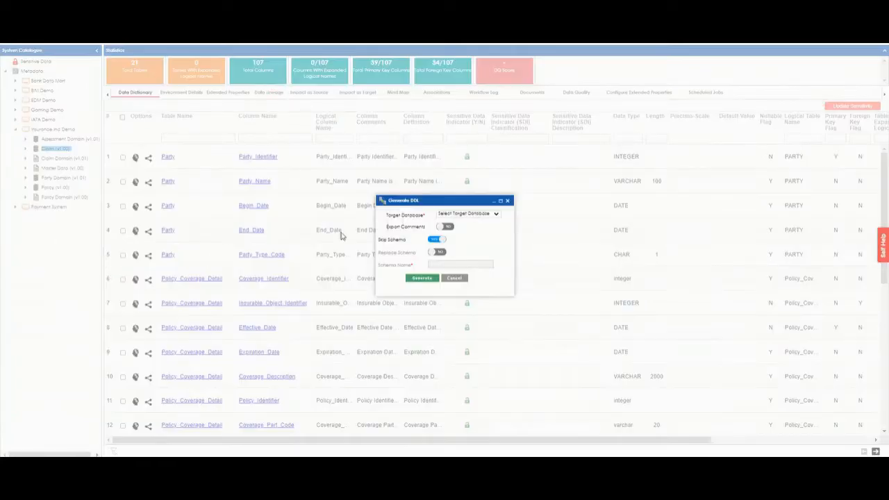
{"action": "left_click", "coordinate": [496, 215]}
{"action": "left_click", "coordinate": [484, 237]}
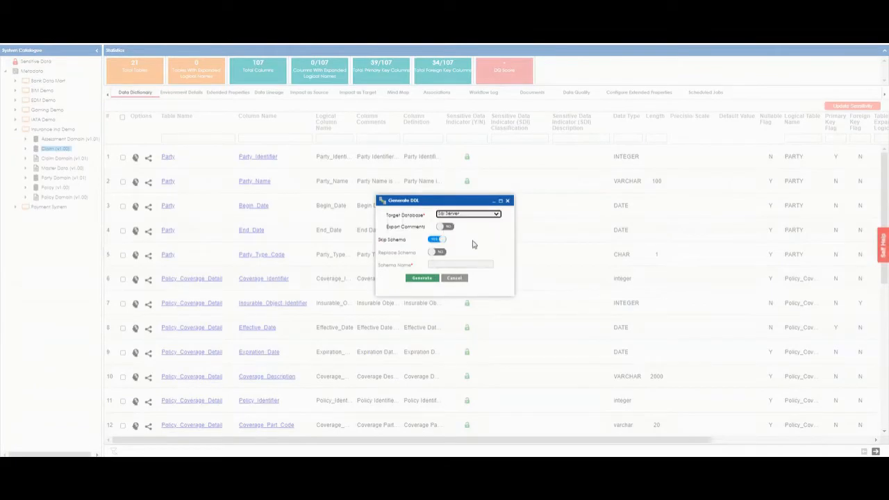
{"action": "left_click", "coordinate": [422, 279]}
{"action": "left_click_drag", "start_coordinate": [883, 97], "coordinate": [881, 76]}
Export the generated DDL script for the Claim environment to a file.
{"action": "left_click", "coordinate": [869, 50]}
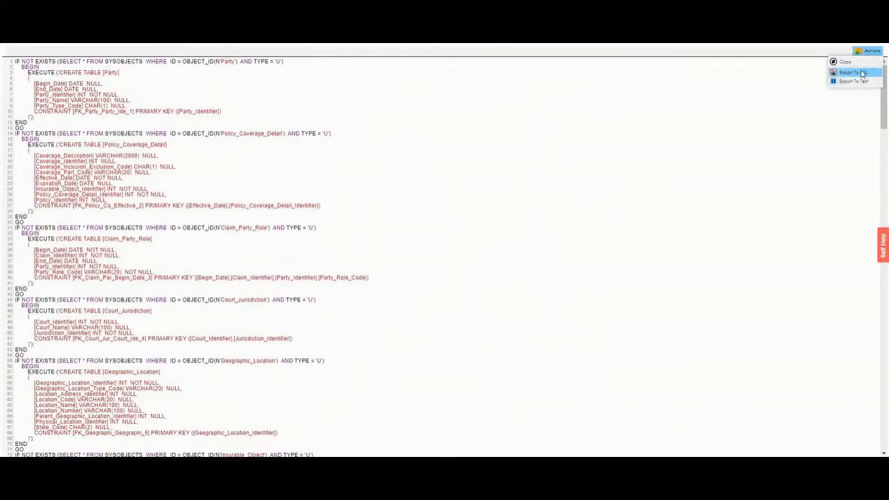
{"action": "left_click", "coordinate": [853, 72]}
{"action": "left_click", "coordinate": [417, 230]}
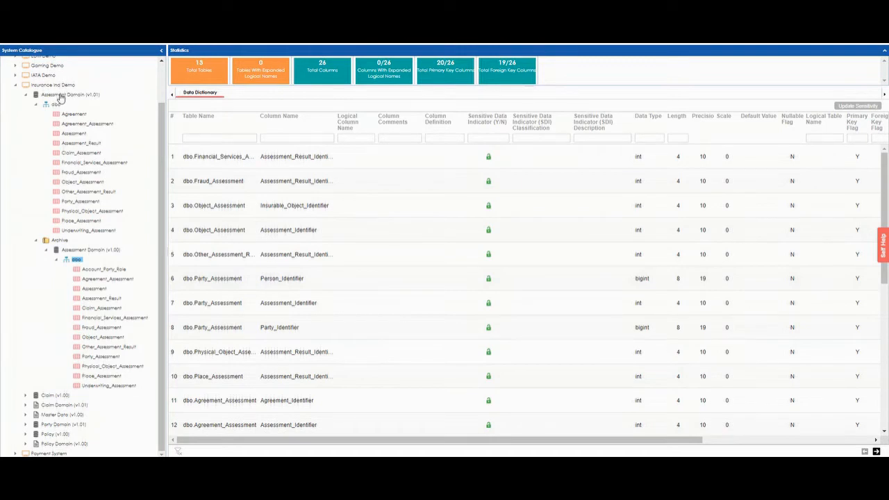
Compare the current Assessment Domain (v1.01) data dictionary with the archived Assessment Domain (v1.00).
{"action": "left_click", "coordinate": [61, 96]}
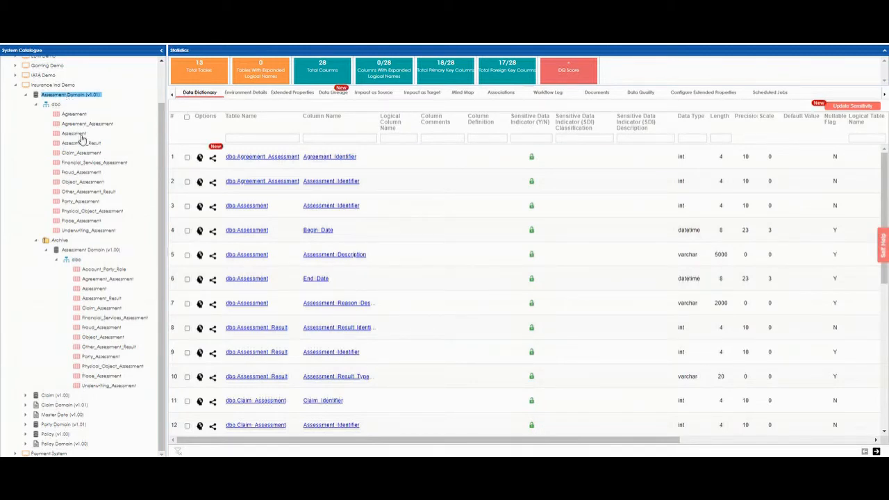
{"action": "left_click", "coordinate": [90, 252]}
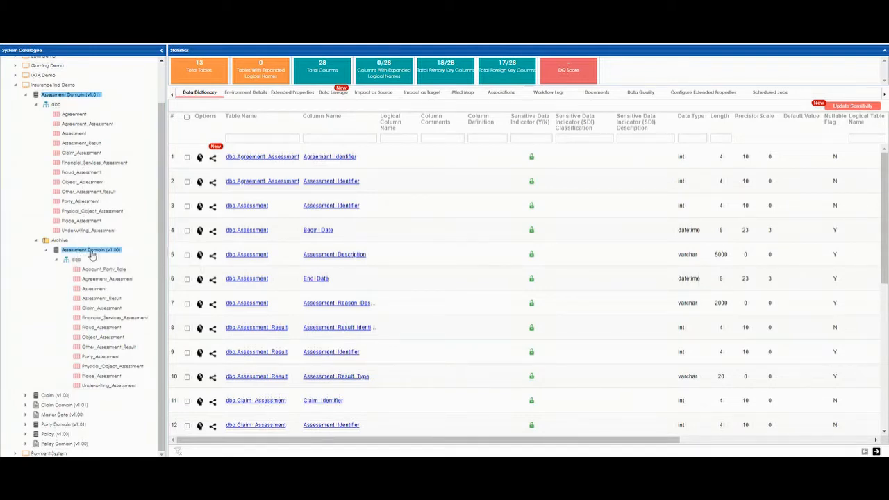
Compare the Assessment Domain (v1.01) environment with its archived v1.00 down to column-level changes and export the comparison as the Excel file CompareEnvironments.
{"action": "right_click", "coordinate": [97, 96]}
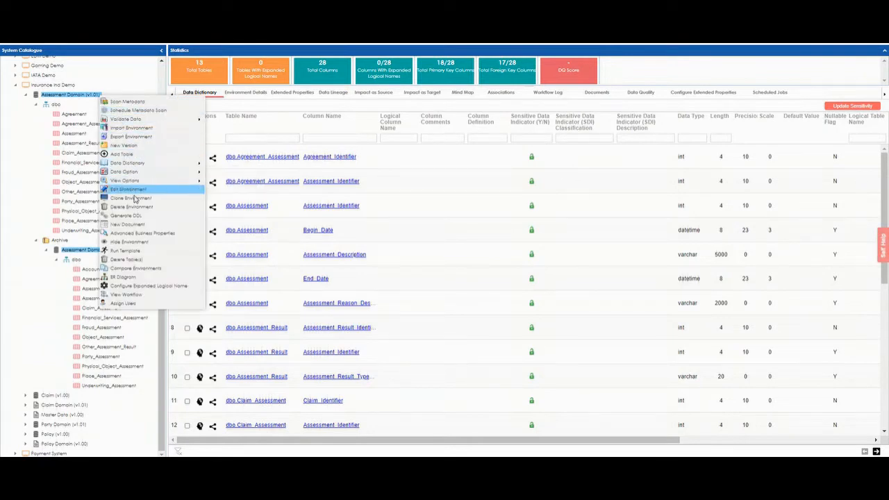
{"action": "left_click", "coordinate": [136, 268]}
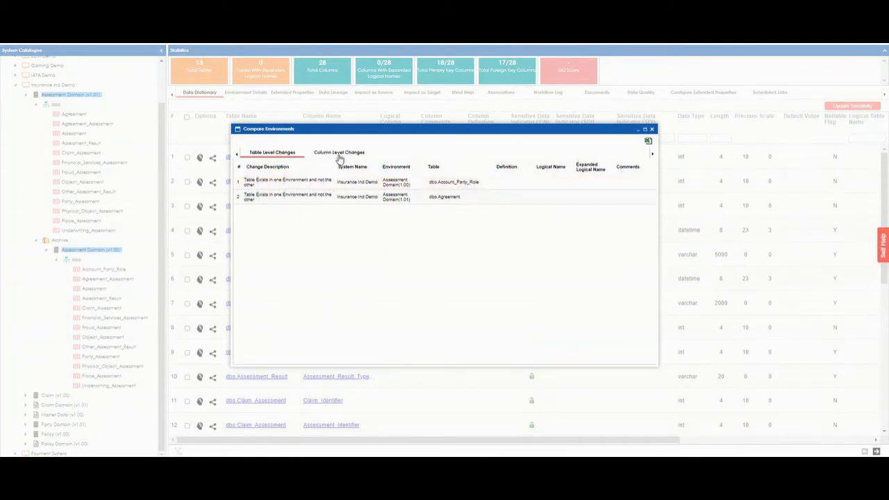
{"action": "left_click", "coordinate": [339, 153]}
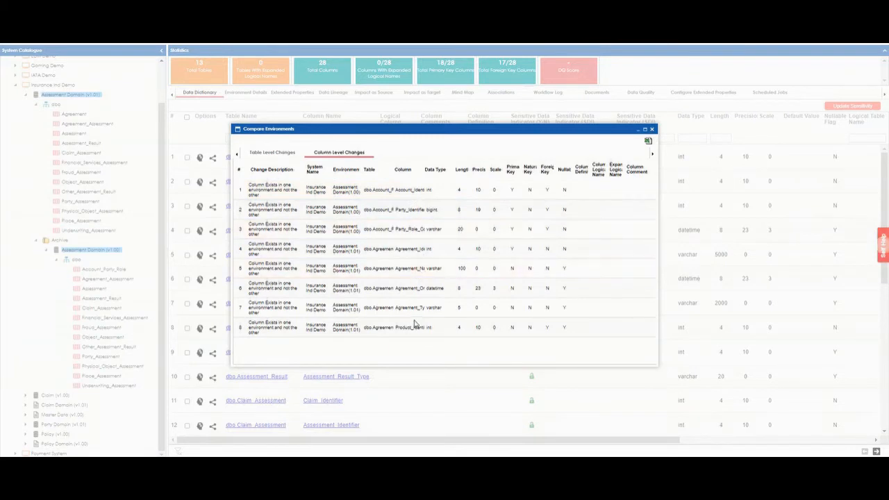
{"action": "left_click", "coordinate": [648, 141]}
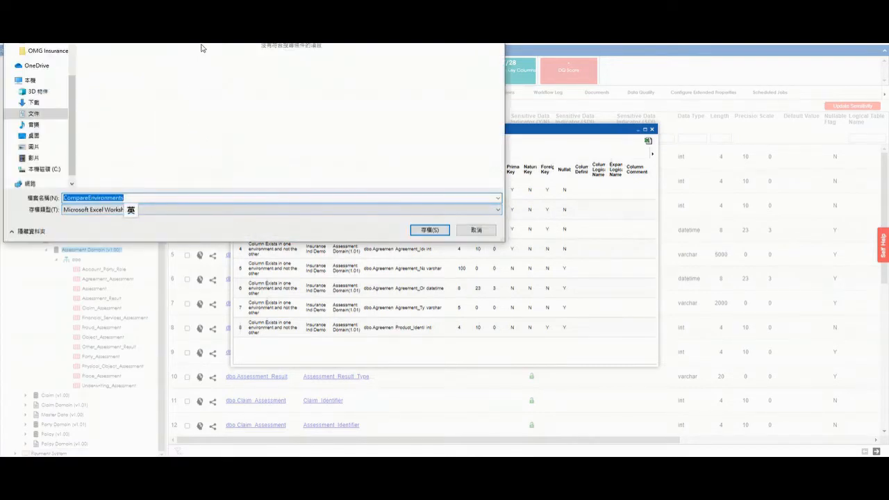
{"action": "left_click", "coordinate": [429, 229]}
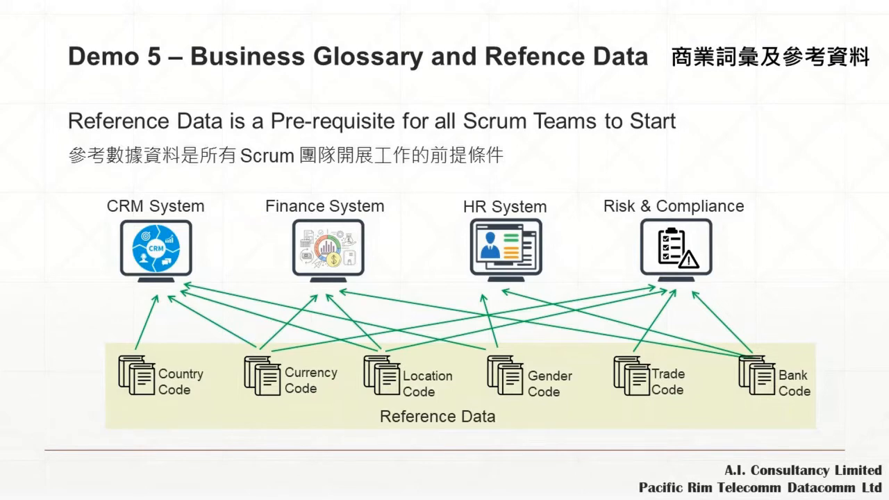
{"action": "key", "text": "Right"}
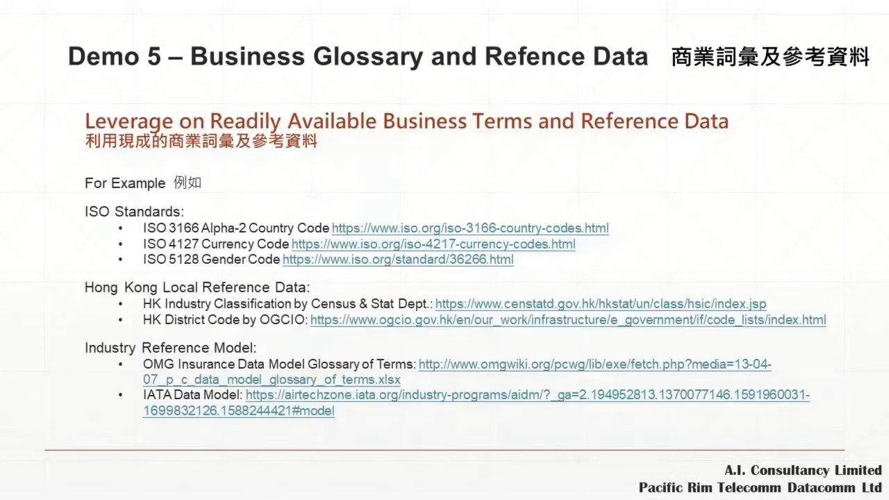